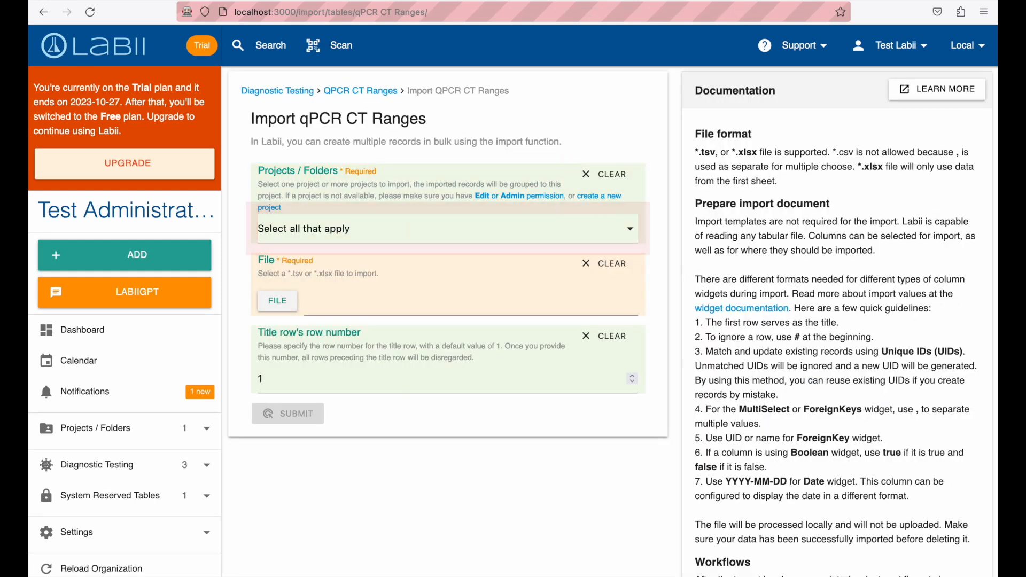
Assign the qPCR CT Ranges import to Sample Project
left_click(448, 229)
type("Sample Project")
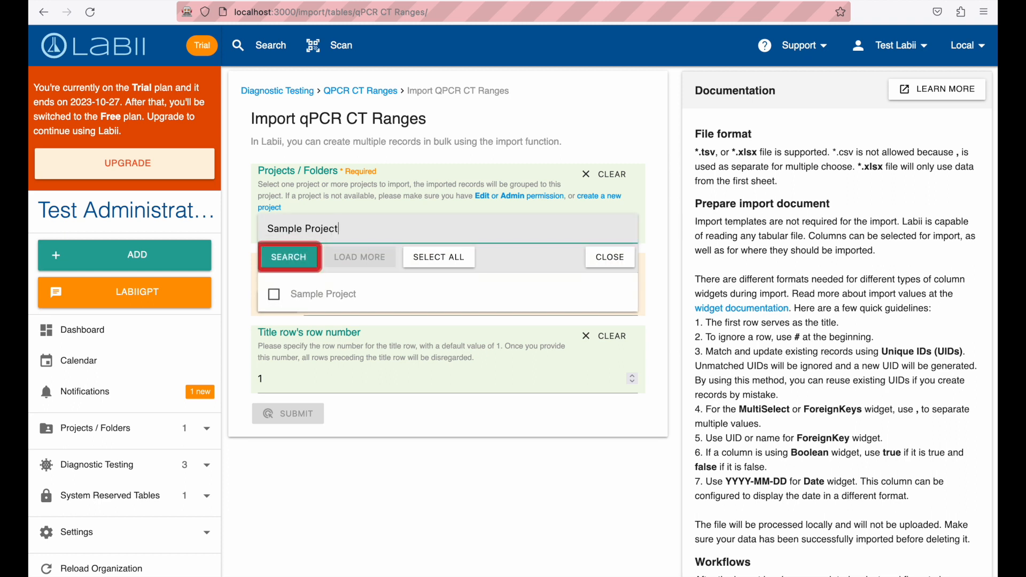
key("Return")
left_click(273, 294)
left_click(610, 258)
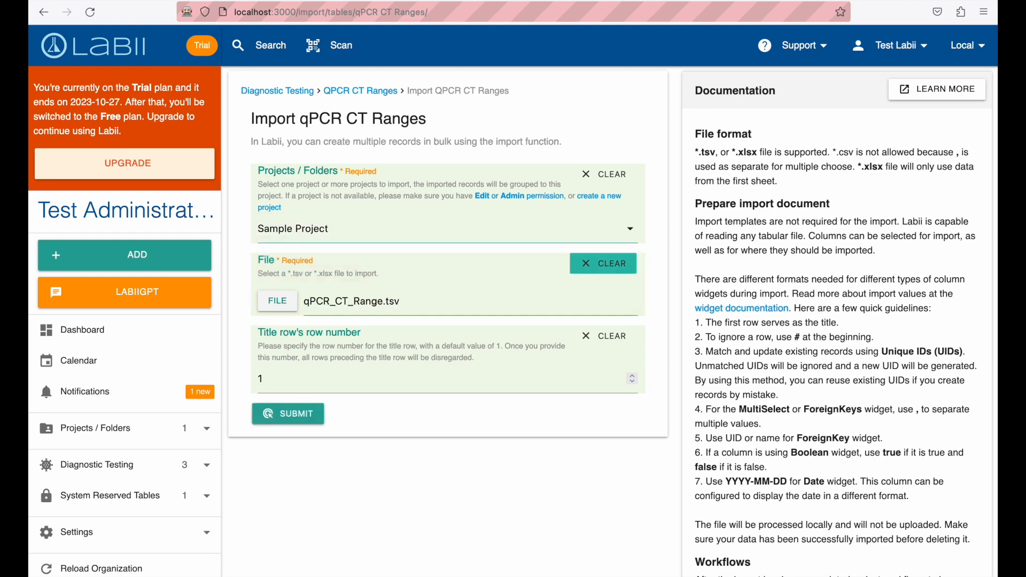
Submit qPCR_CT_Range.tsv with title row 1 and import its records using the preselected column matches
left_click(288, 414)
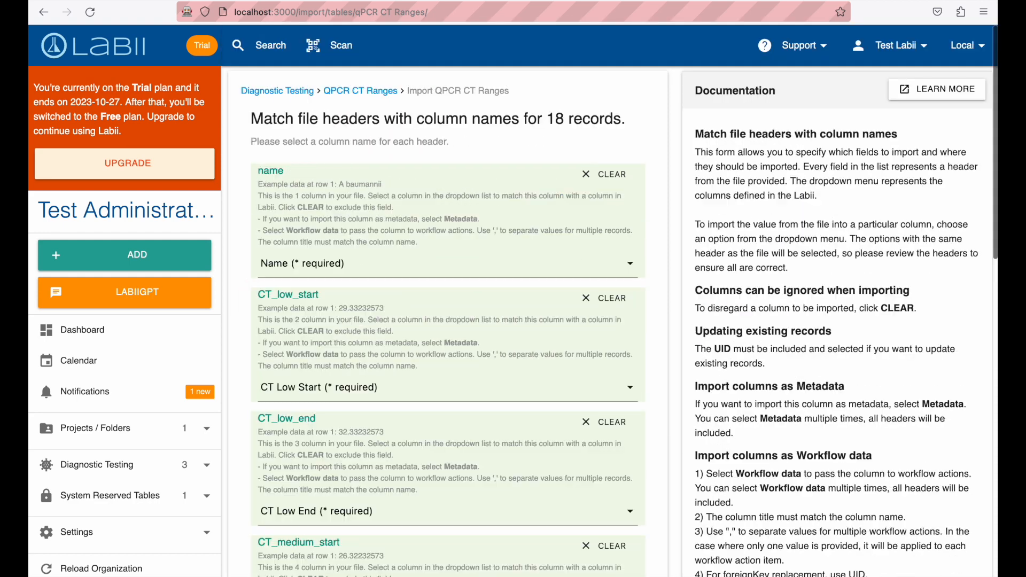
scroll(289, 470, "down", 15)
left_click(289, 470)
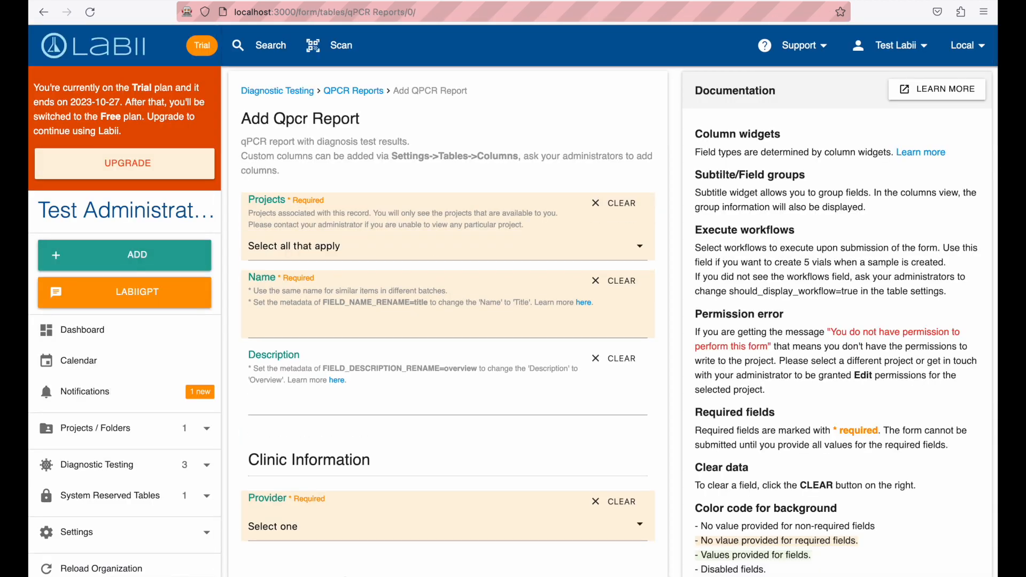
Assign the new qPCR report to Sample Project
left_click(614, 203)
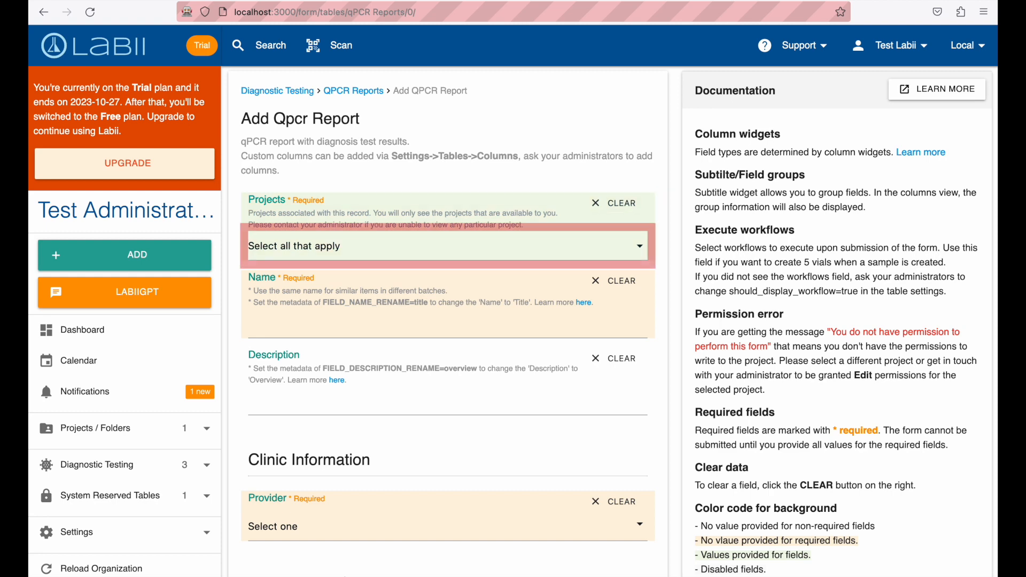
left_click(447, 246)
type("Sample Project")
left_click(279, 274)
left_click(265, 311)
left_click(620, 274)
Name the report "Demo qPCR Report" and choose Provider 1 as its provider
left_click(447, 301)
type("Demo qPCR Report")
left_click(619, 277)
left_click(447, 301)
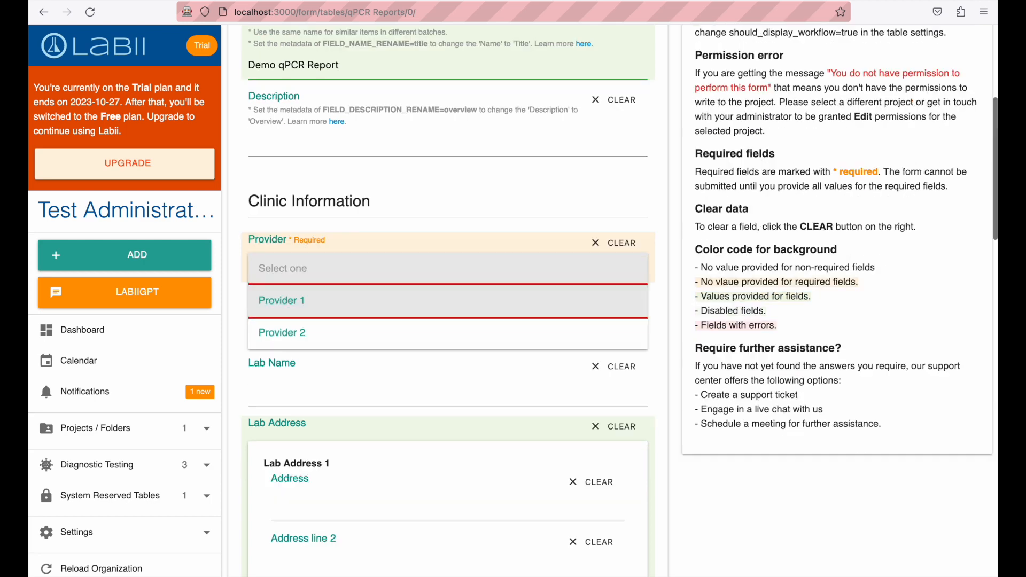
left_click(447, 301)
Enter the patient's name, set the gender to Male, and submit the new qPCR report
left_click(448, 182)
type("David")
left_click(447, 301)
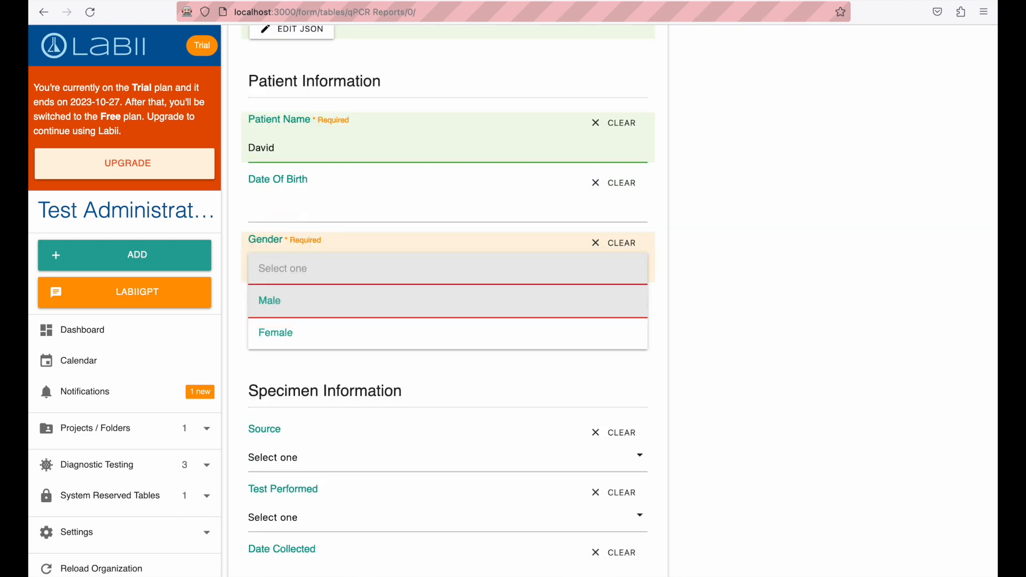
left_click(448, 301)
scroll(447, 301, "down", 7)
left_click(279, 486)
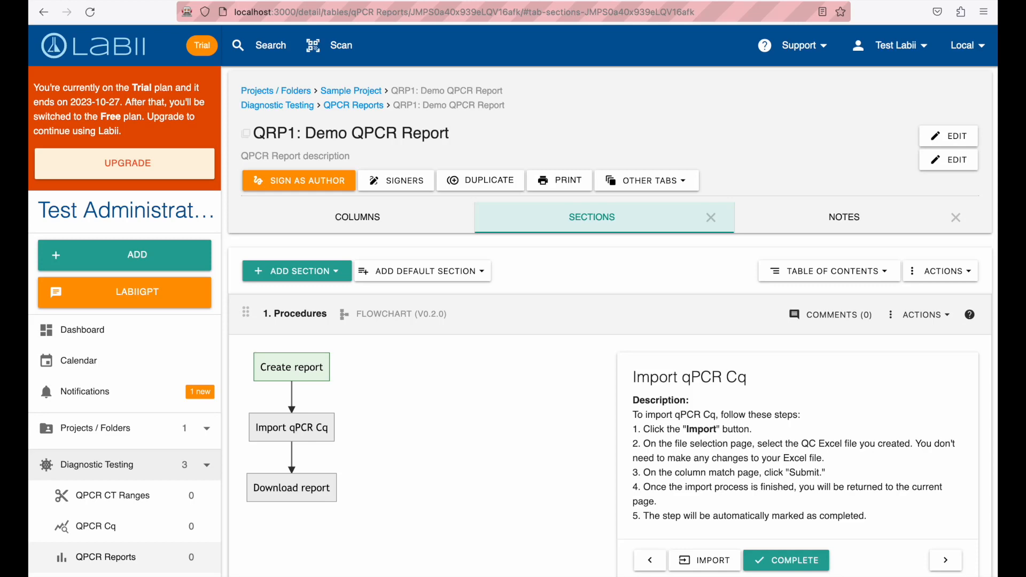
From the report's Procedures flowchart, import qPCR_Cq.tsv into Sample Project with title row 20, using the preselected column matches
scroll(610, 301, "down", 5)
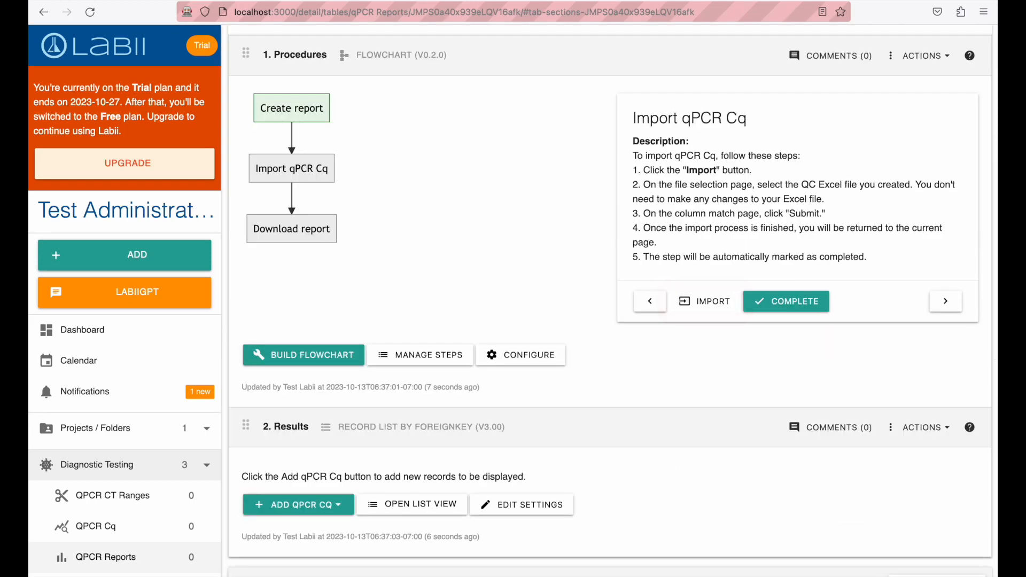
left_click(705, 302)
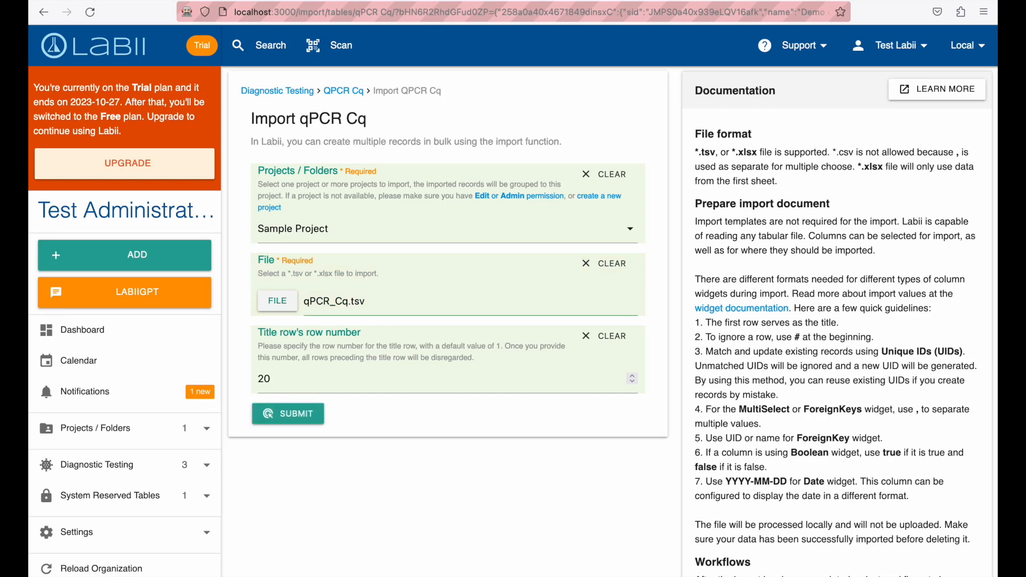
scroll(448, 301, "down", 2)
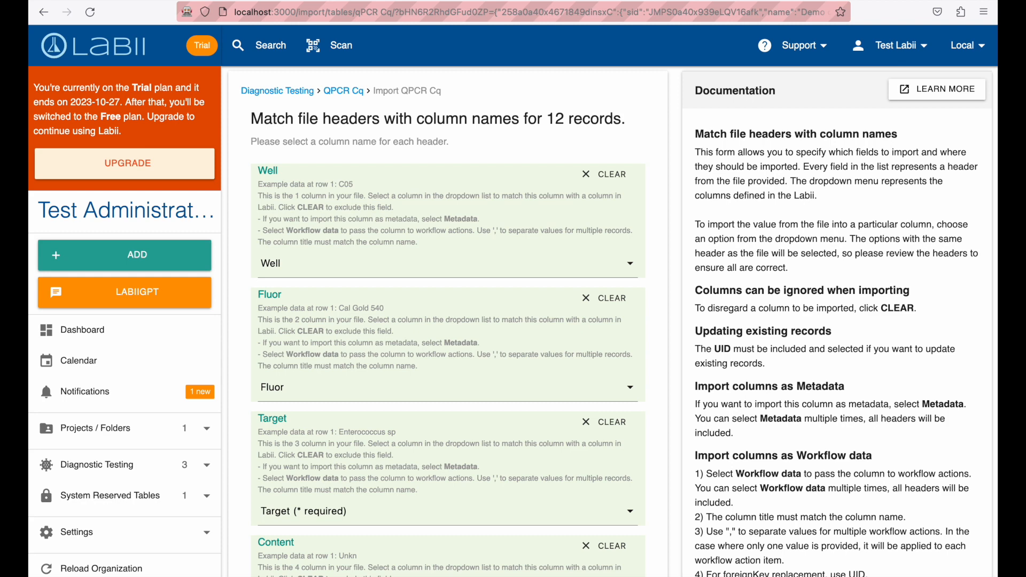
scroll(448, 299, "down", 10)
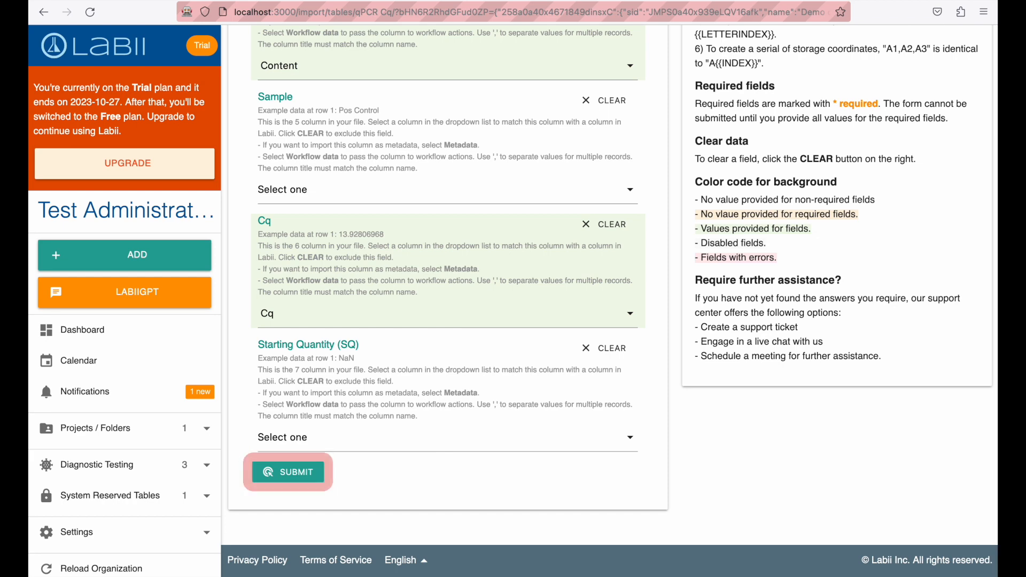
left_click(288, 472)
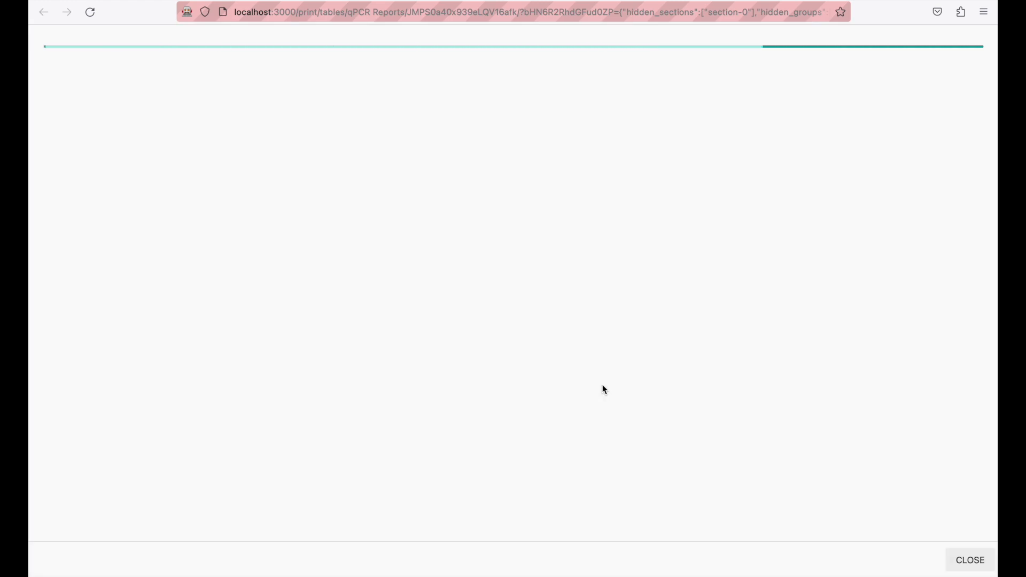
Save the printable report as the PDF "QRP1 Demo qPCR Report (v5)" in the Downloads folder
scroll(501, 199, "down", 15)
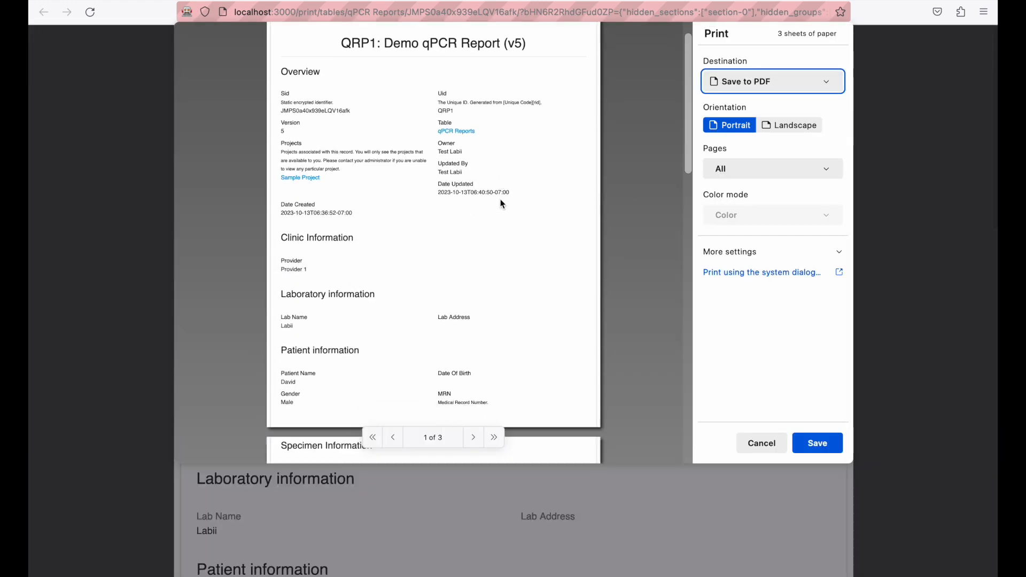
left_click(825, 442)
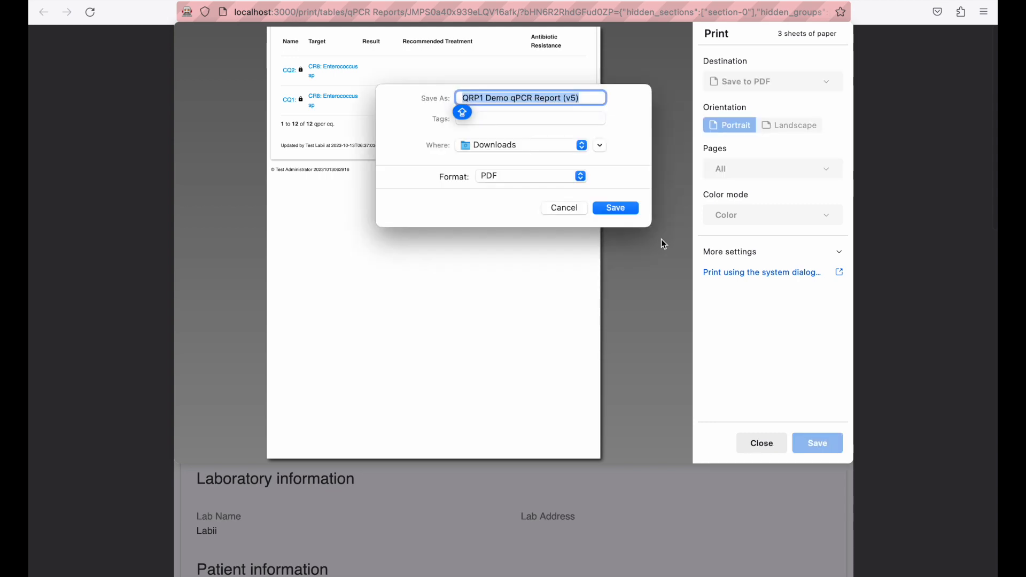
left_click(623, 208)
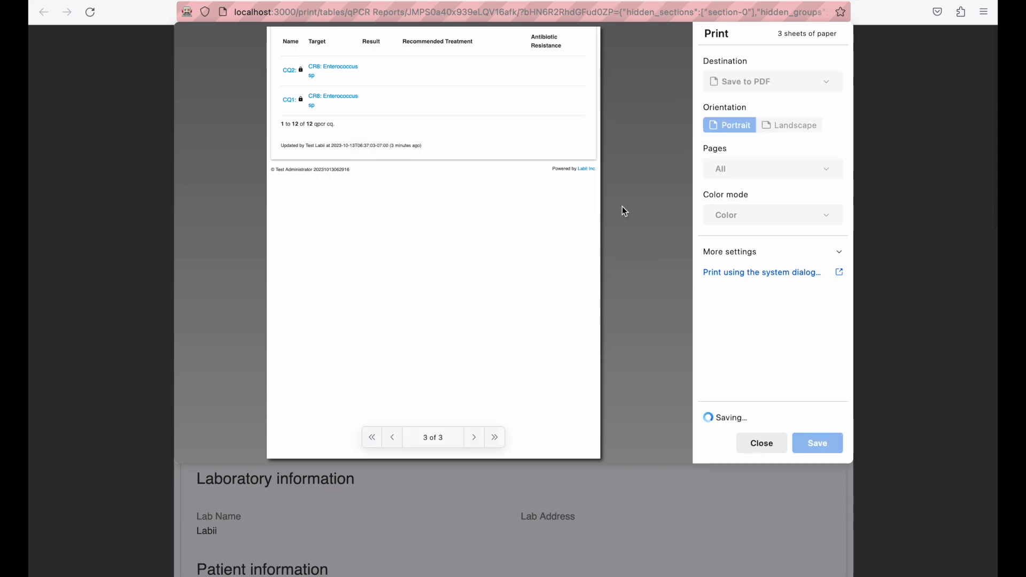